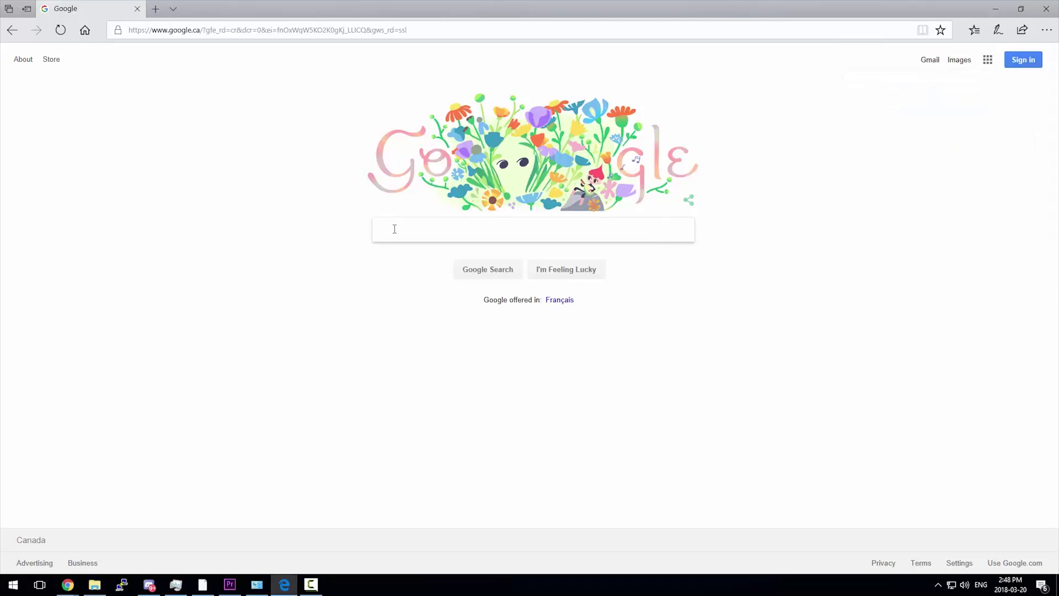
Step: Search Google for 'bluestacks emulator' by picking the suggestion after typing 'bluestacks em'
{"action": "type", "text": "bluestacks"}
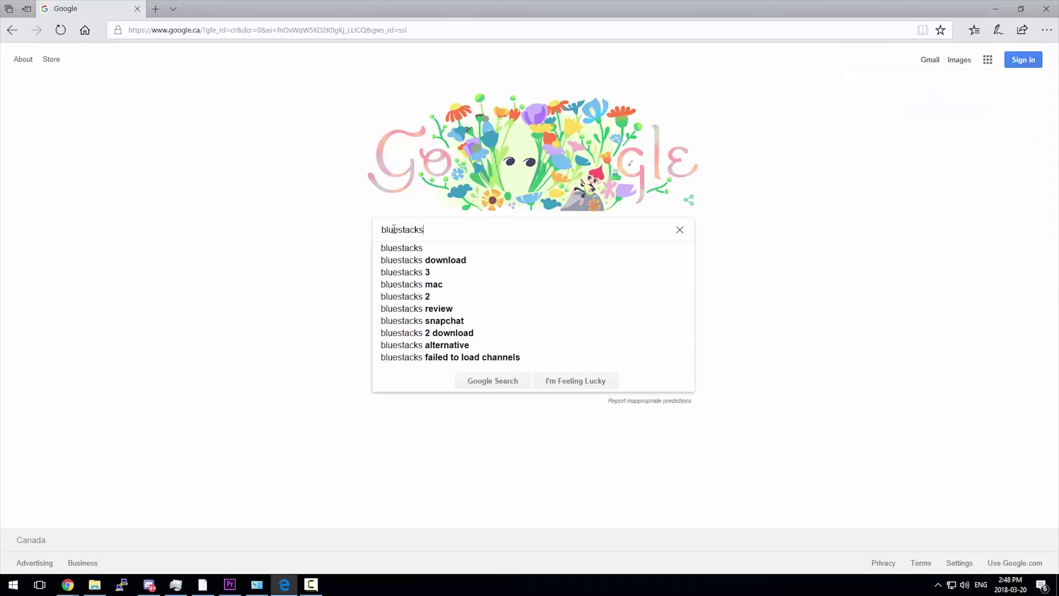
{"action": "type", "text": " em"}
{"action": "key", "text": "Down"}
{"action": "key", "text": "Return"}
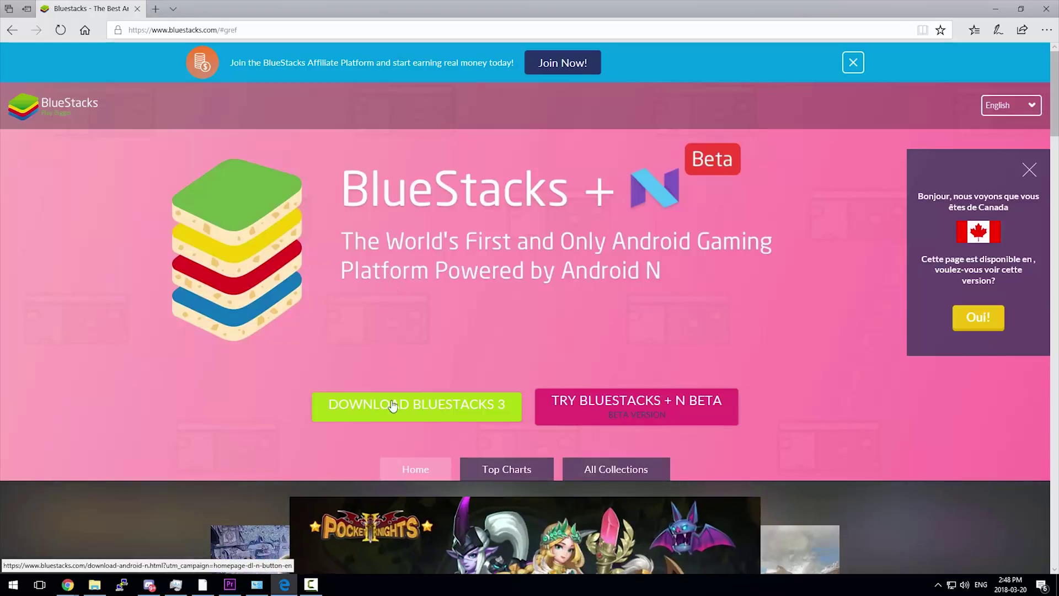
Step: Download the BlueStacks 3 installer from bluestacks.com, run it, and close Edge
{"action": "left_click", "coordinate": [392, 411]}
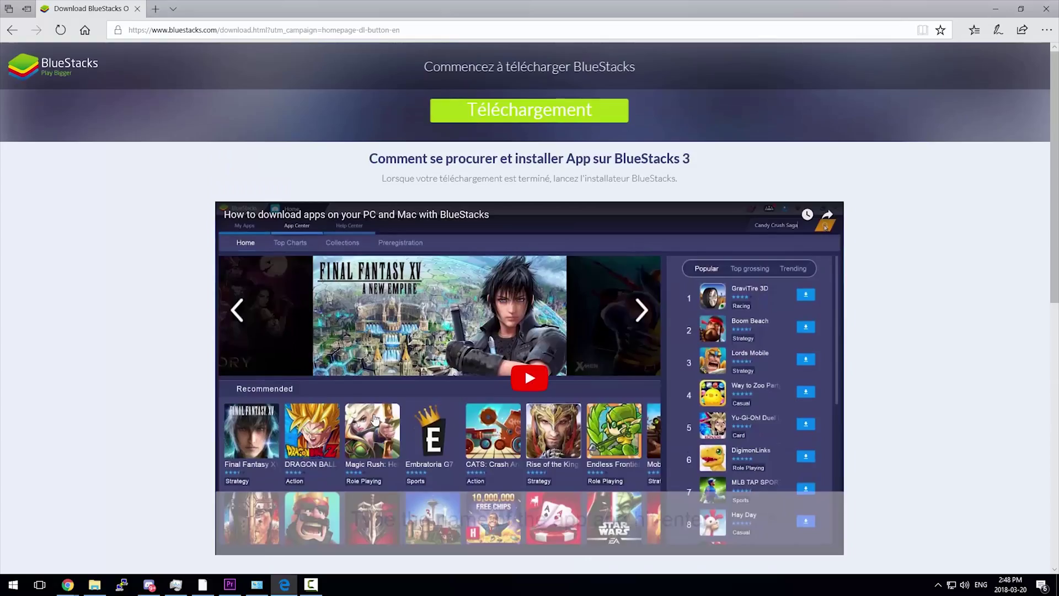
{"action": "left_click", "coordinate": [510, 112]}
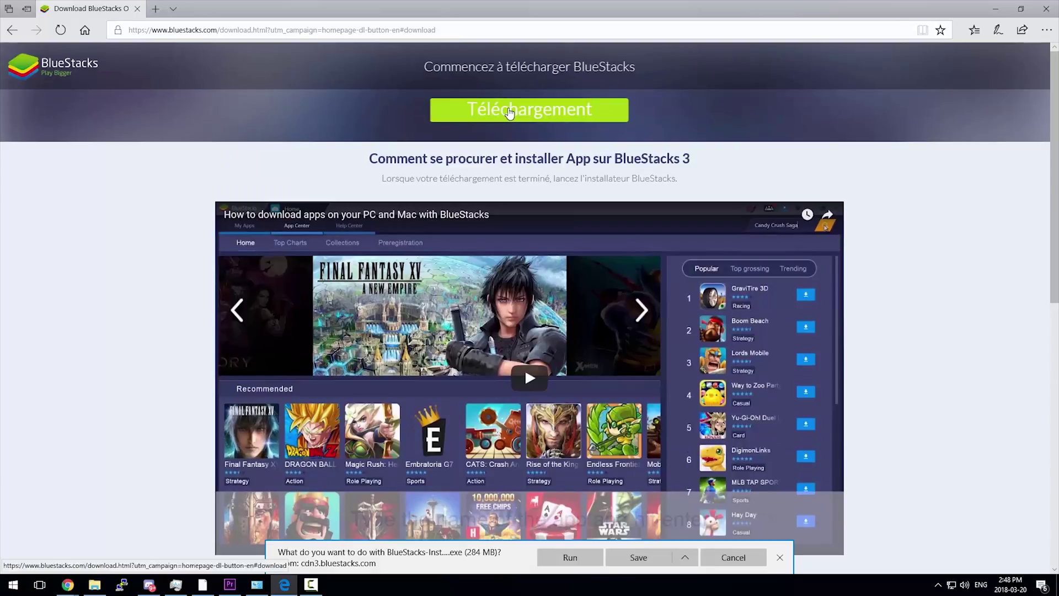
{"action": "left_click", "coordinate": [621, 554]}
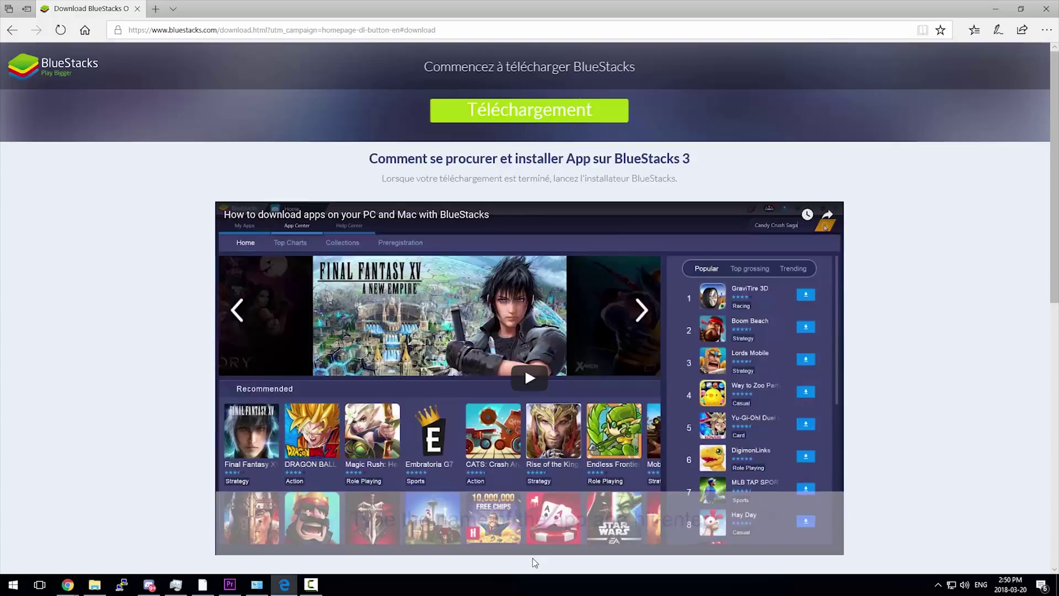
{"action": "left_click", "coordinate": [1046, 8]}
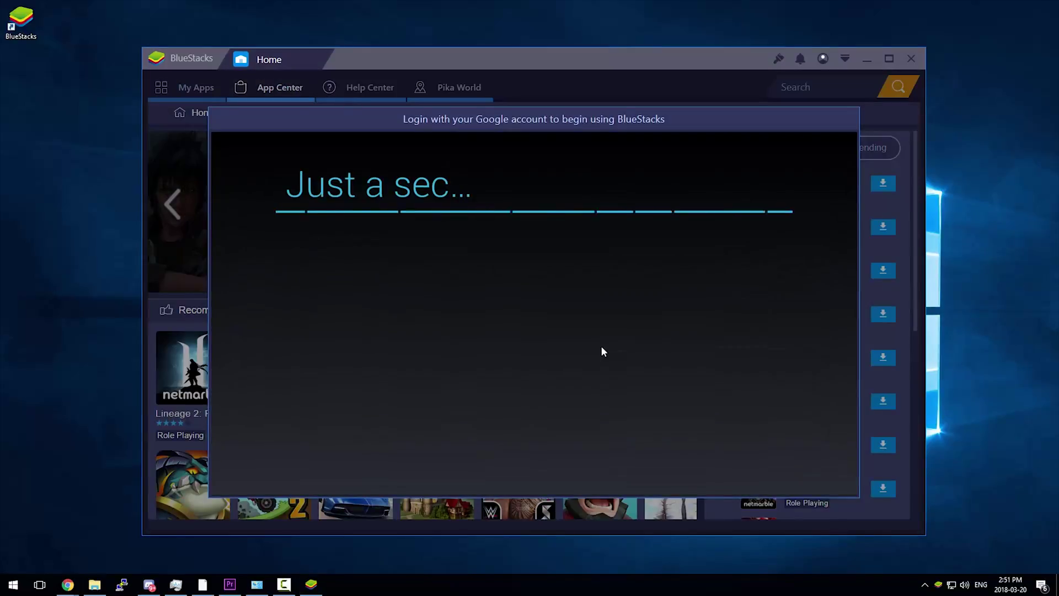
Step: Continue the Google sign-in, accept the Google services options, and decline adding payment info
{"action": "left_click", "coordinate": [681, 466]}
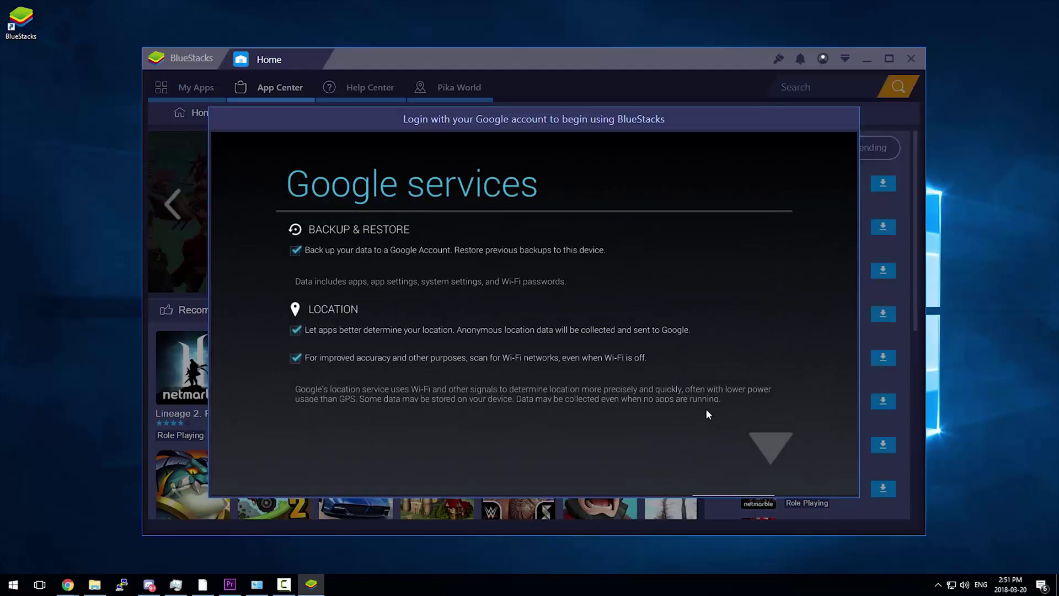
{"action": "left_click", "coordinate": [775, 445]}
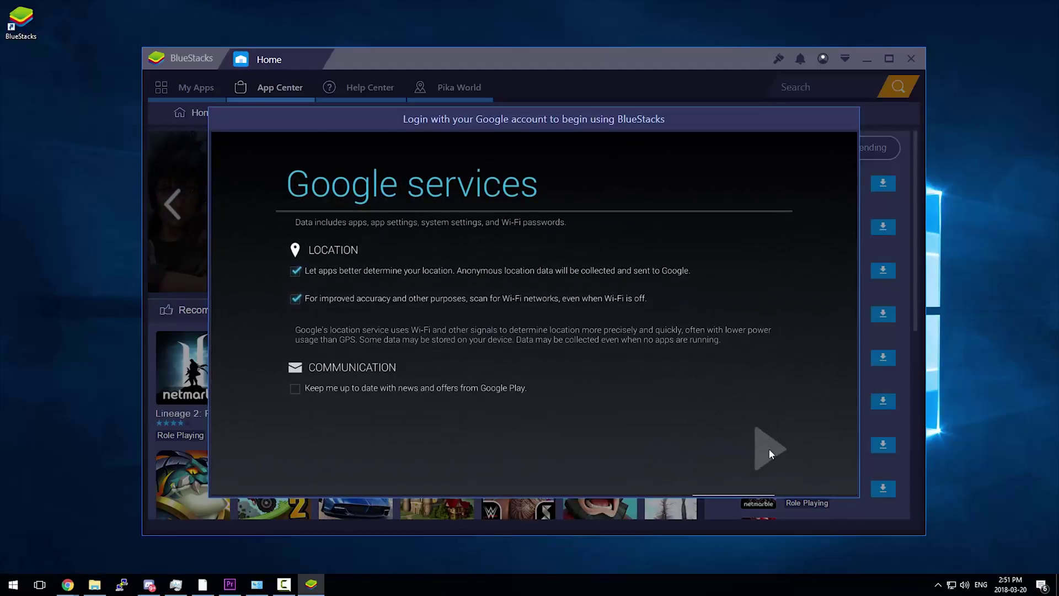
{"action": "left_click", "coordinate": [771, 450]}
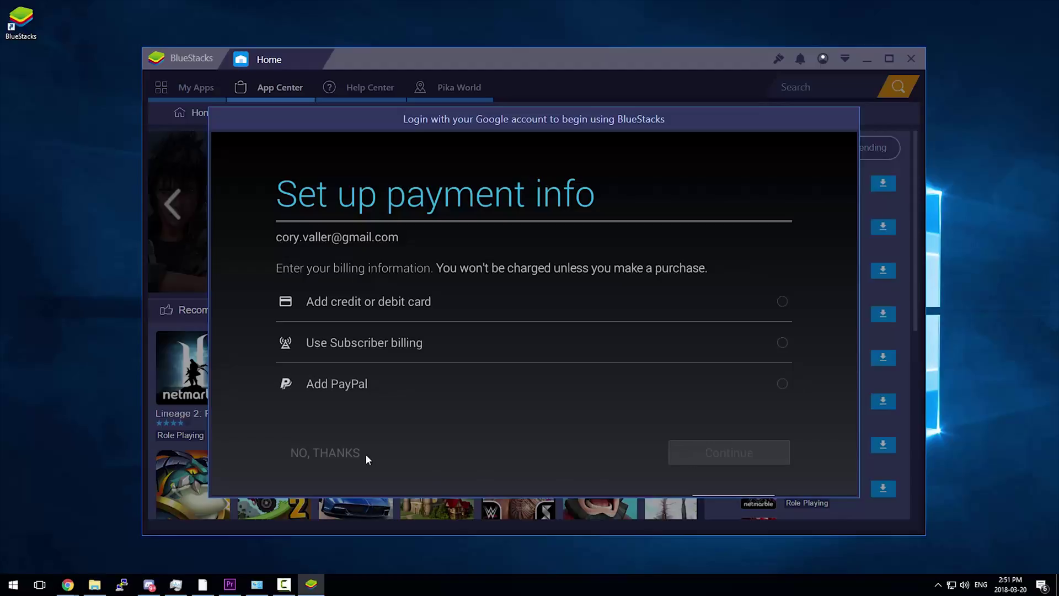
{"action": "left_click", "coordinate": [339, 453]}
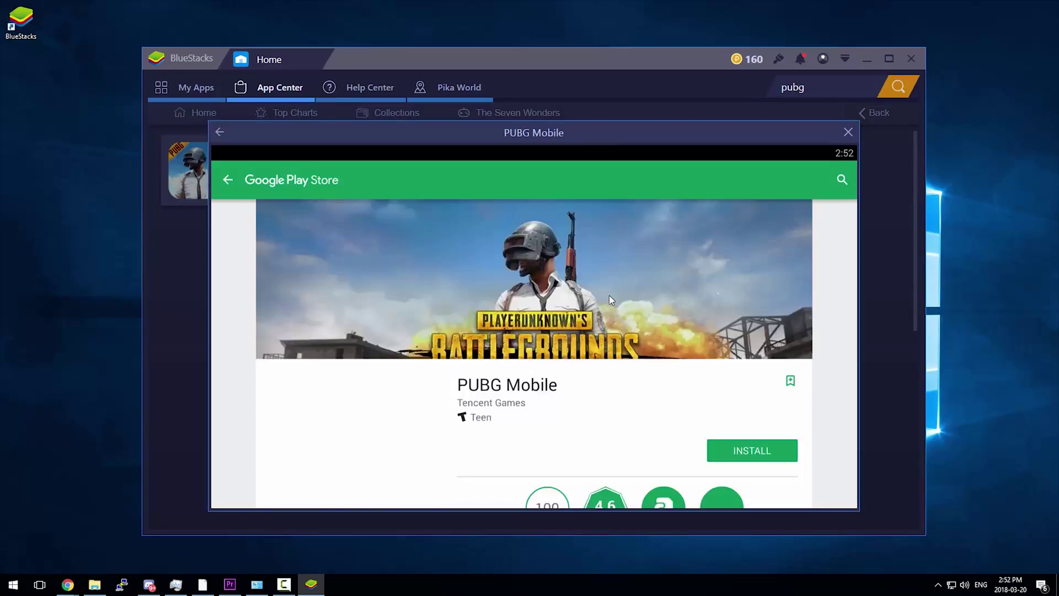
Step: Install PUBG Mobile from its Play Store page, accepting permissions and the large download
{"action": "left_click", "coordinate": [752, 450]}
{"action": "left_click", "coordinate": [640, 419]}
{"action": "left_click", "coordinate": [667, 383]}
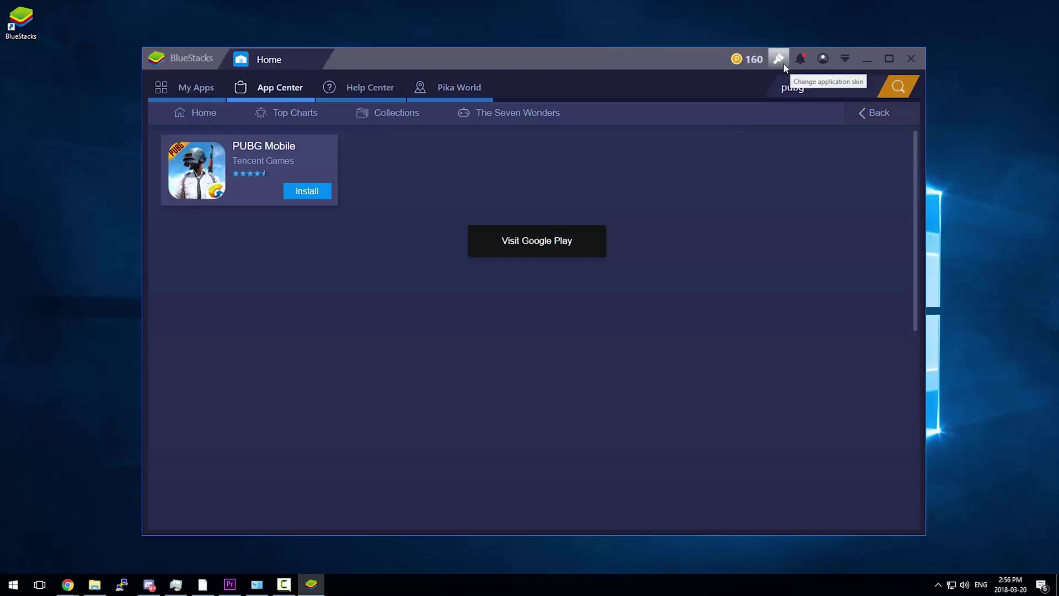
Step: In BlueStacks Settings, set resolution to 1920 x 1080 and raise memory and CPU cores
{"action": "left_click", "coordinate": [846, 61]}
{"action": "left_click", "coordinate": [877, 72]}
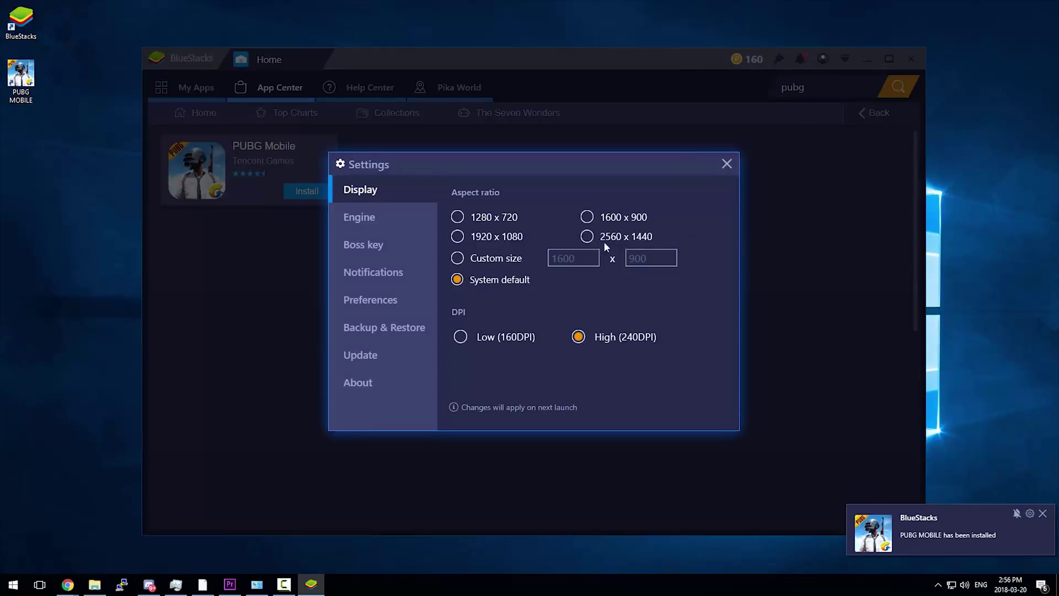
{"action": "left_click", "coordinate": [509, 239]}
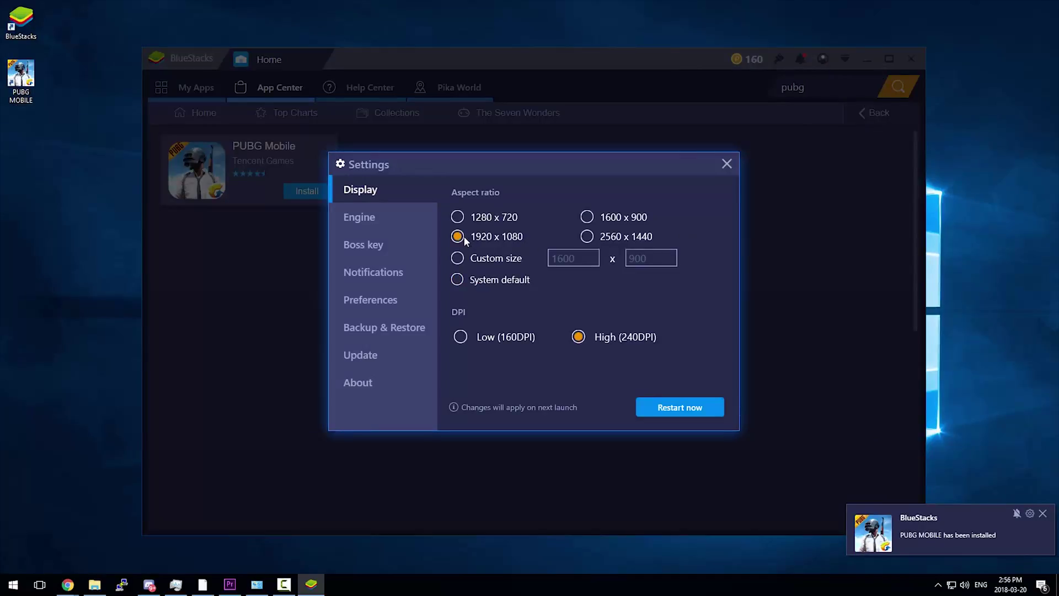
{"action": "left_click", "coordinate": [356, 221]}
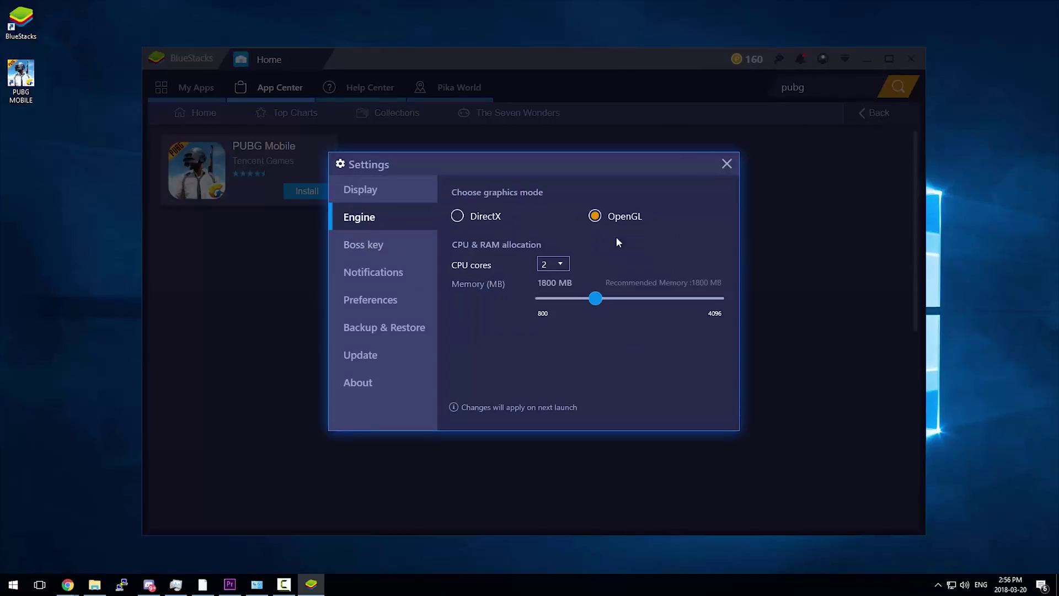
{"action": "left_click", "coordinate": [607, 299]}
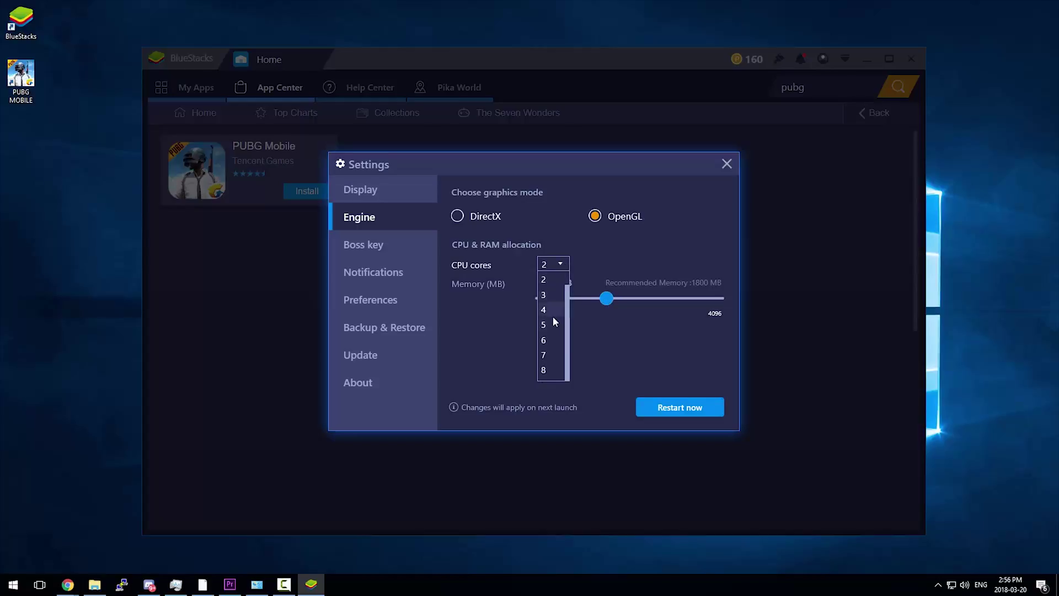
{"action": "left_click", "coordinate": [553, 311]}
Step: Review the boss key, preferences, backup and version pages, then restart BlueStacks
{"action": "left_click", "coordinate": [381, 248]}
{"action": "left_click", "coordinate": [386, 304]}
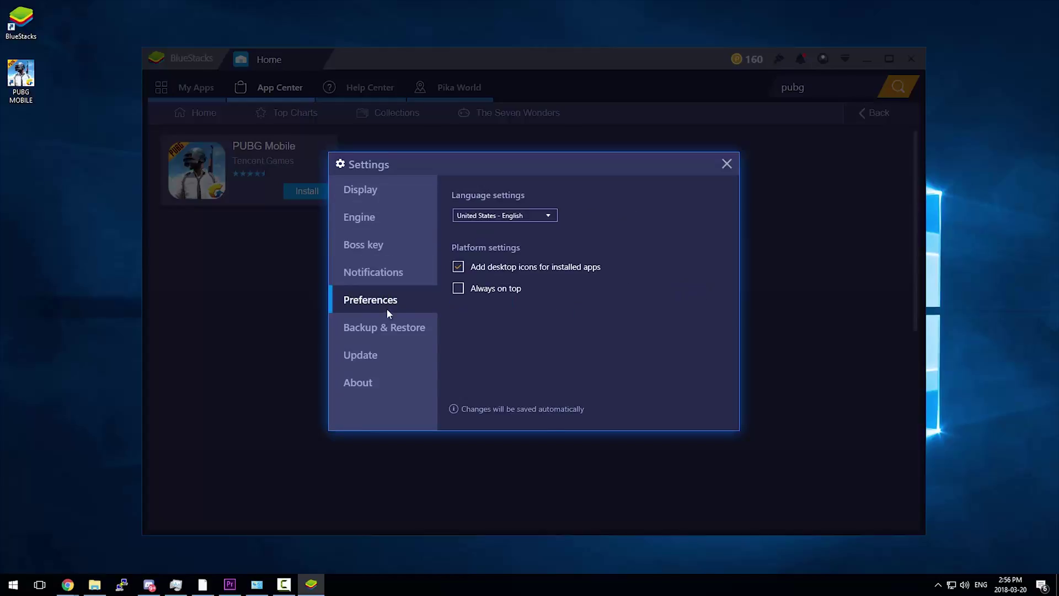
{"action": "left_click", "coordinate": [384, 327]}
{"action": "left_click", "coordinate": [359, 382]}
{"action": "left_click", "coordinate": [360, 189]}
{"action": "left_click", "coordinate": [680, 409]}
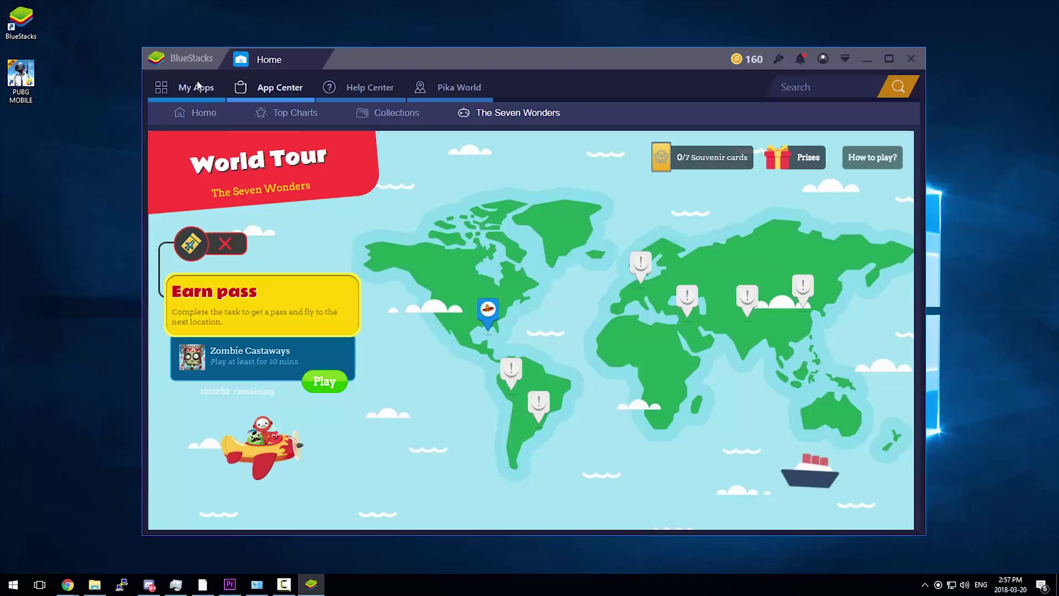
Step: Launch PUBG Mobile from installed apps, dismiss its notices, and log in as a guest
{"action": "left_click", "coordinate": [198, 87]}
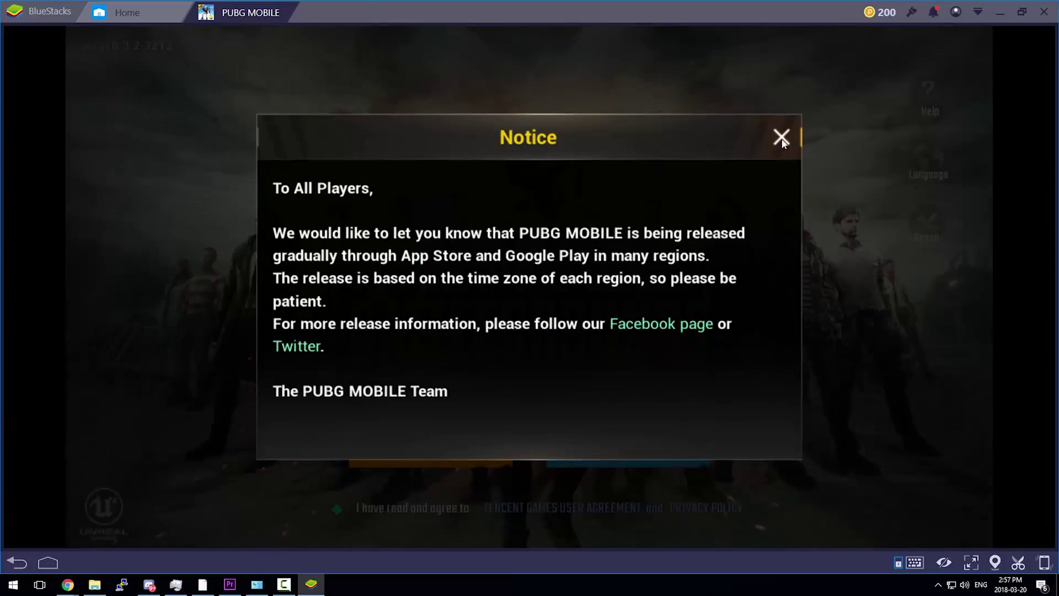
{"action": "left_click", "coordinate": [783, 138]}
{"action": "left_click", "coordinate": [421, 443]}
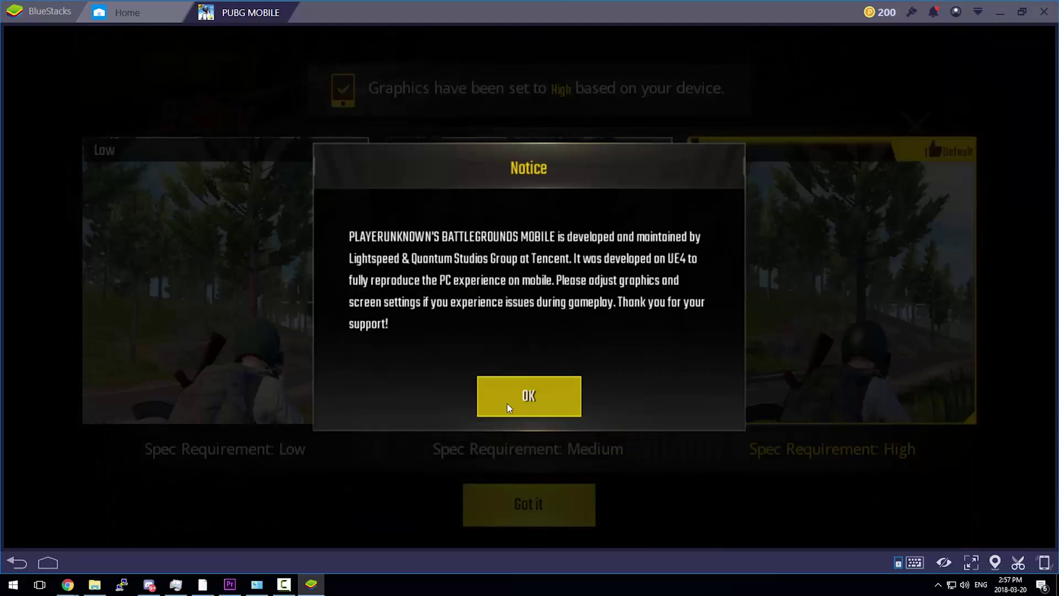
{"action": "left_click", "coordinate": [529, 404]}
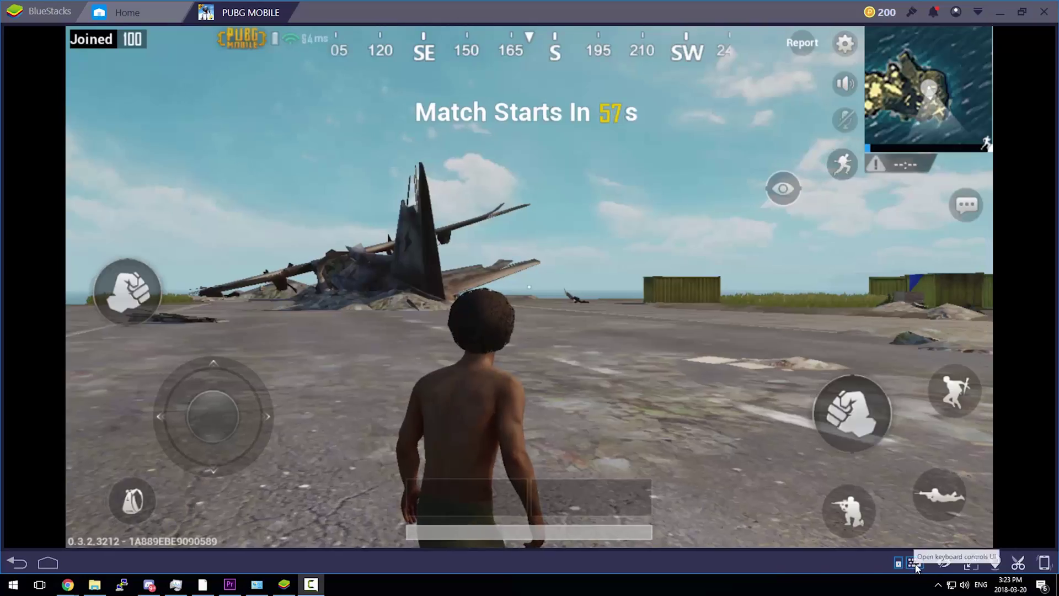
Step: Resize and lower the WASD movement pad, and move the F key onto the punch control
{"action": "left_click", "coordinate": [915, 563]}
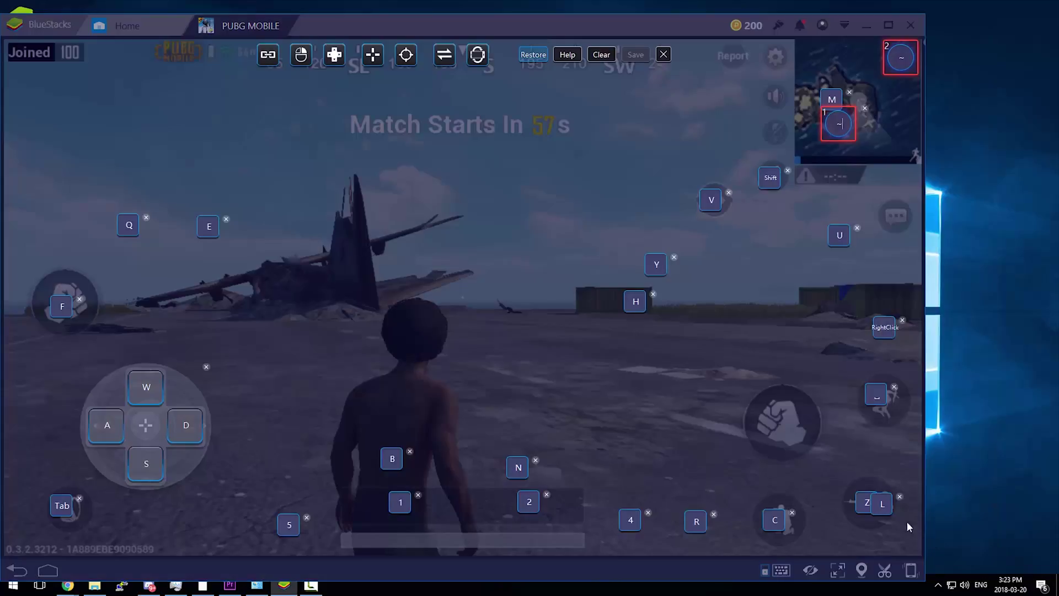
{"action": "left_click", "coordinate": [212, 371]}
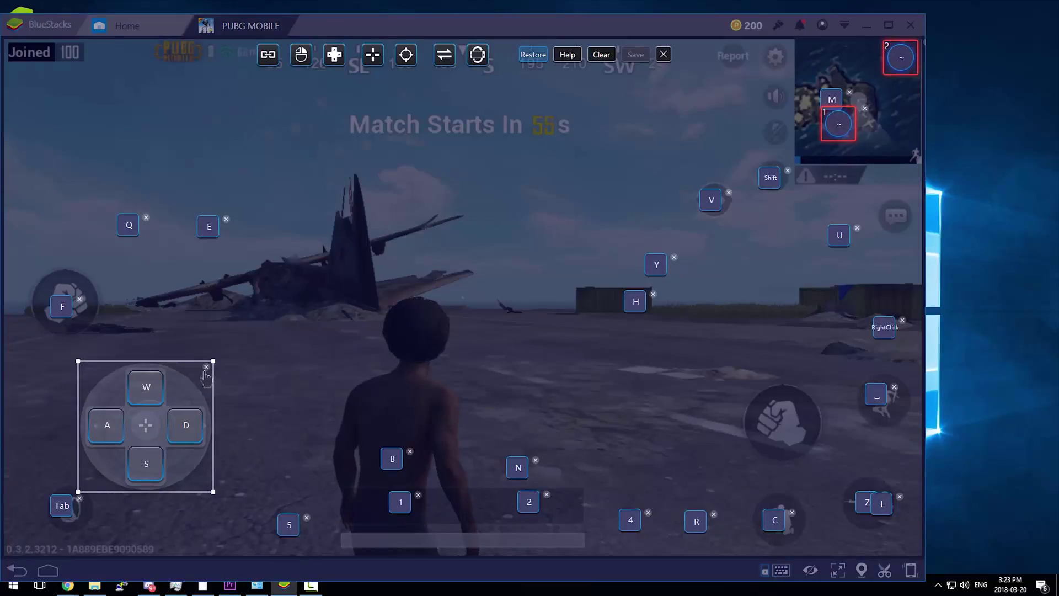
{"action": "left_click_drag", "start_coordinate": [205, 376], "coordinate": [250, 374]}
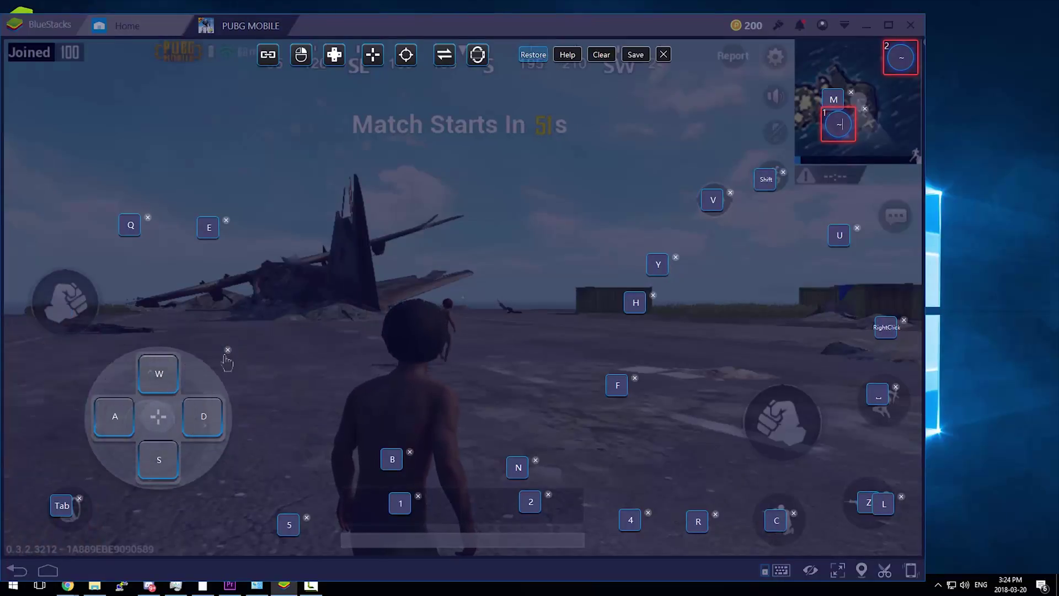
{"action": "mouse_move", "coordinate": [158, 417]}
{"action": "left_mouse_down"}
{"action": "mouse_move", "coordinate": [333, 22]}
{"action": "mouse_move", "coordinate": [335, 90]}
{"action": "mouse_move", "coordinate": [162, 366]}
{"action": "mouse_move", "coordinate": [149, 419]}
{"action": "left_mouse_up"}
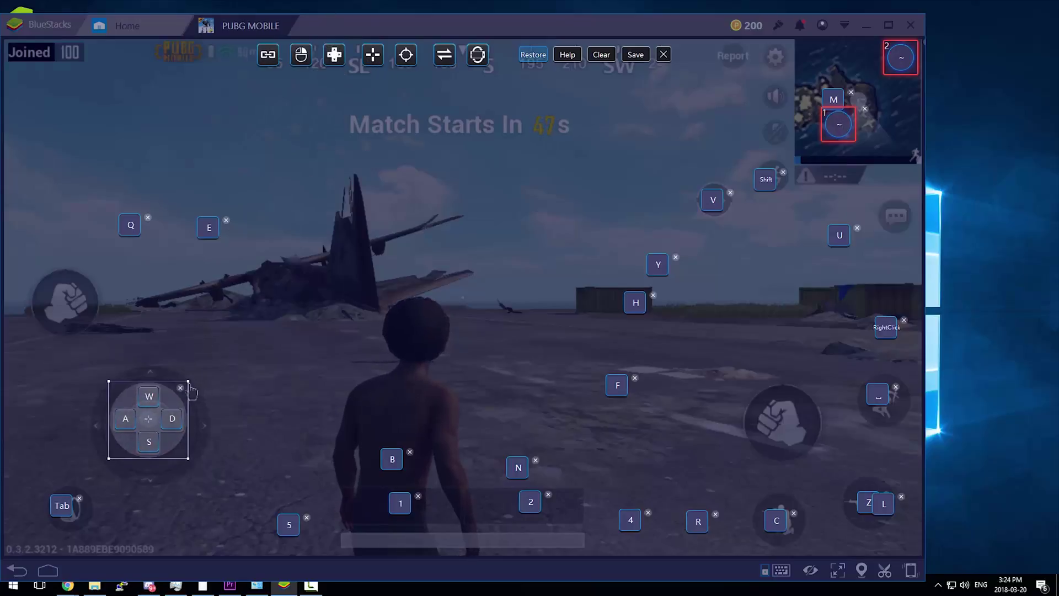
{"action": "left_click_drag", "start_coordinate": [185, 381], "coordinate": [210, 359]}
{"action": "left_click_drag", "start_coordinate": [176, 420], "coordinate": [176, 428]}
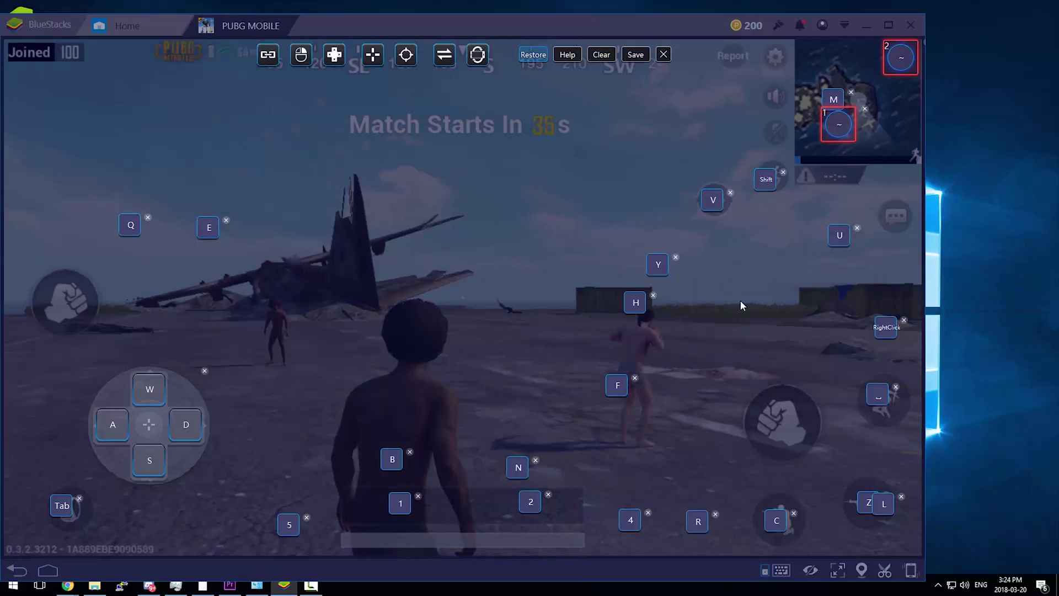
{"action": "left_click_drag", "start_coordinate": [617, 385], "coordinate": [60, 299]}
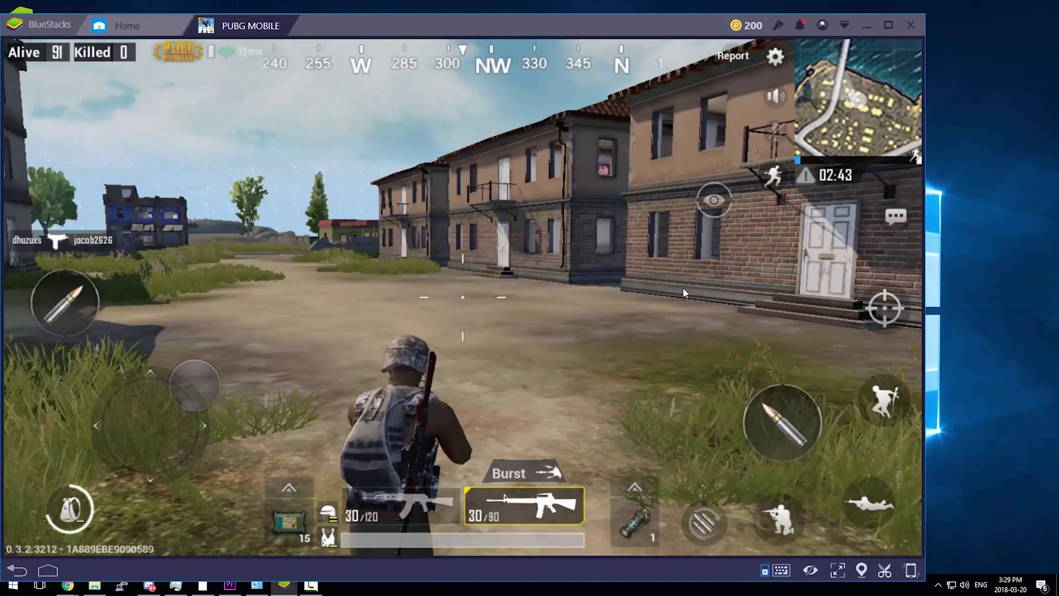
Step: Aim at the enemy near the eastern buildings and shoot until the first kill
{"action": "right_click", "coordinate": [683, 287]}
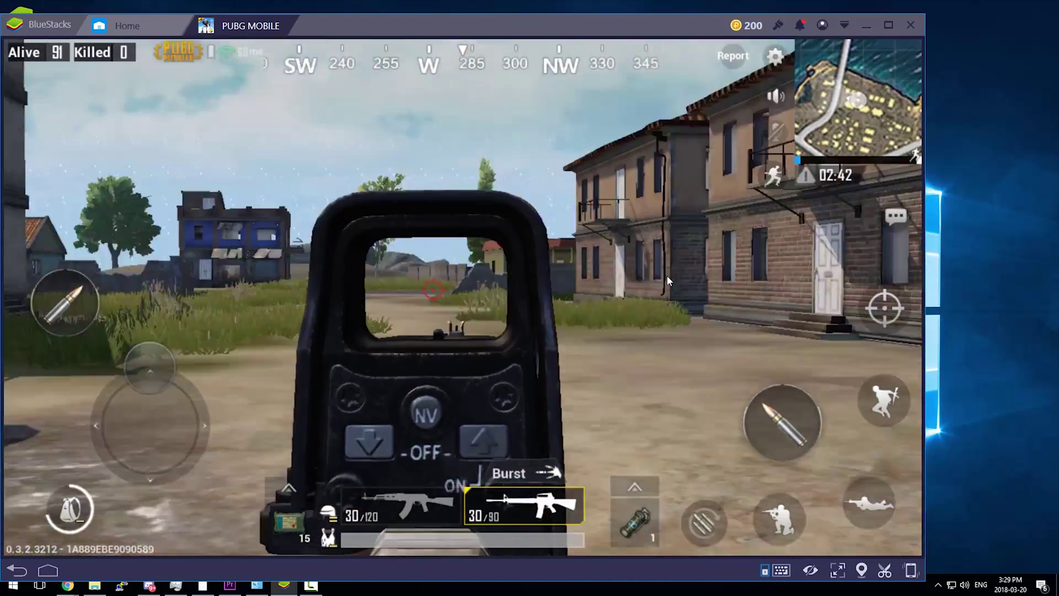
{"action": "right_click", "coordinate": [667, 276]}
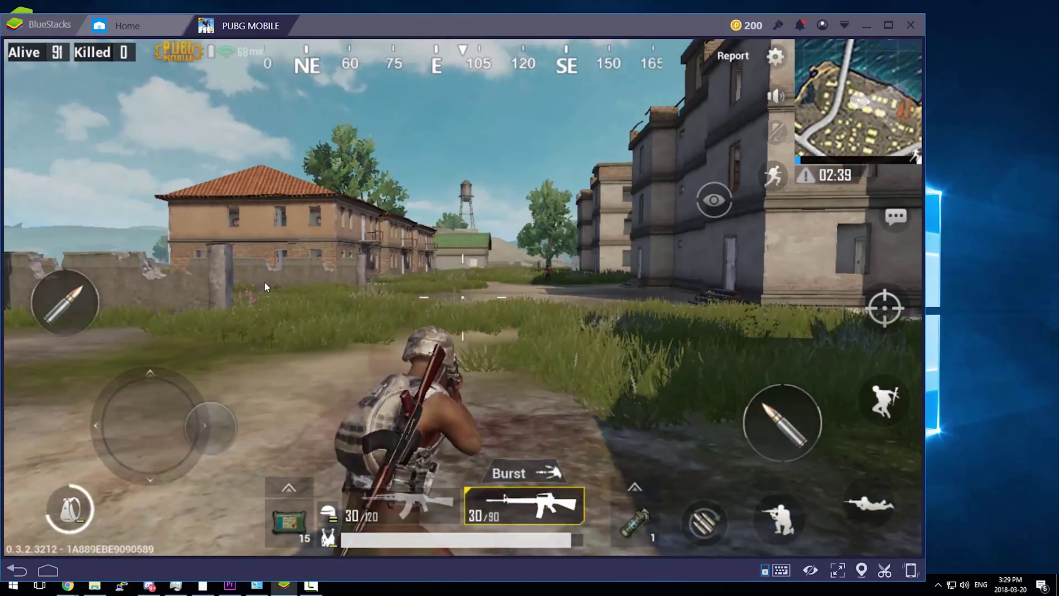
{"action": "right_click", "coordinate": [282, 273]}
{"action": "left_click", "coordinate": [283, 281]}
{"action": "left_click", "coordinate": [284, 297]}
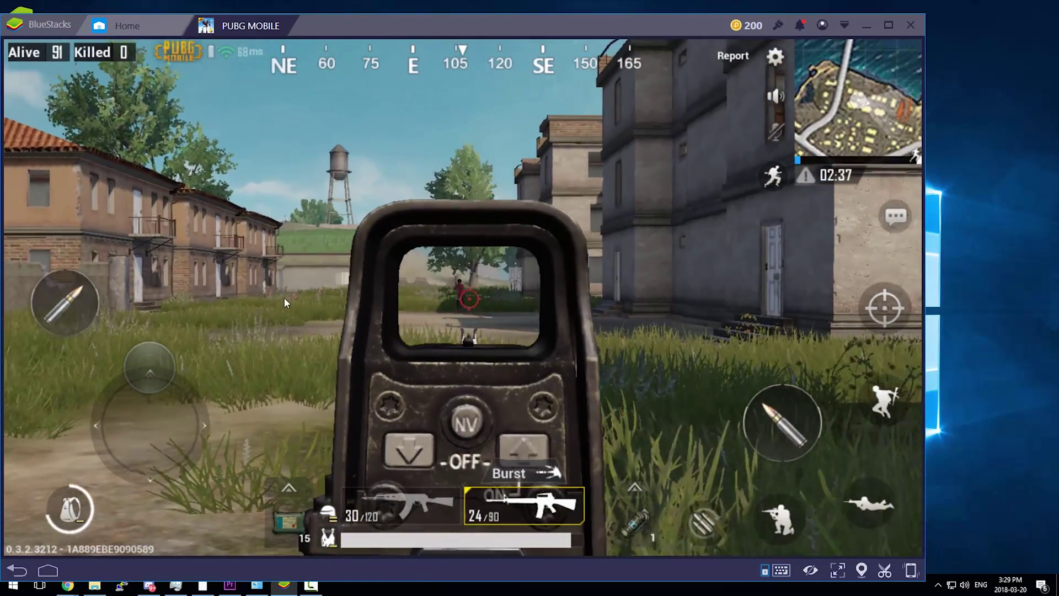
{"action": "left_click", "coordinate": [284, 303]}
{"action": "left_click", "coordinate": [281, 309]}
{"action": "left_click", "coordinate": [280, 325]}
{"action": "left_click", "coordinate": [279, 342]}
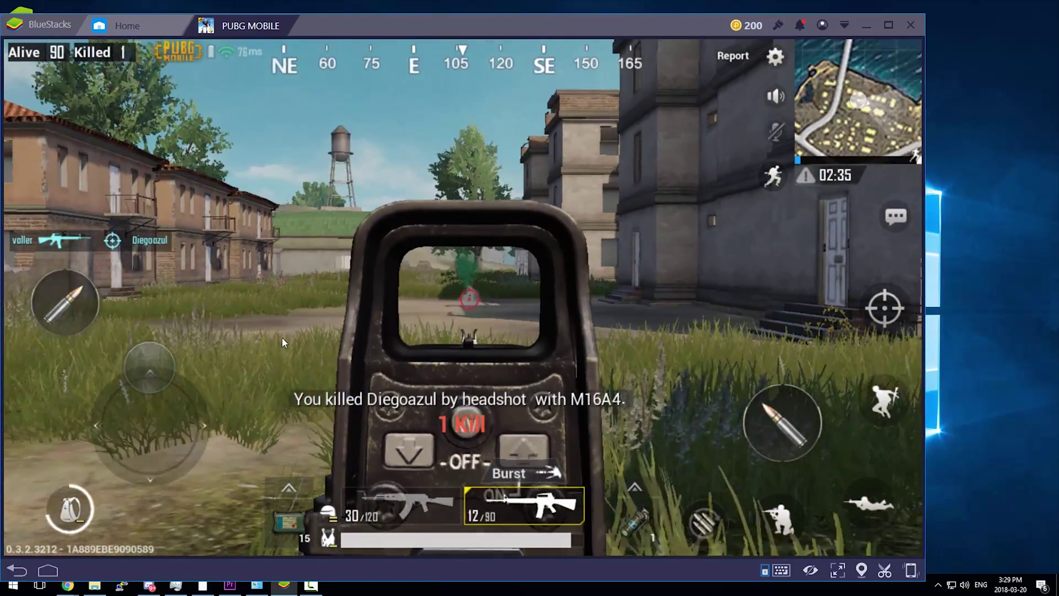
{"action": "right_click", "coordinate": [283, 337]}
Step: Run forward, reload, and down the next enemy through the holographic sight
{"action": "key", "text": "w"}
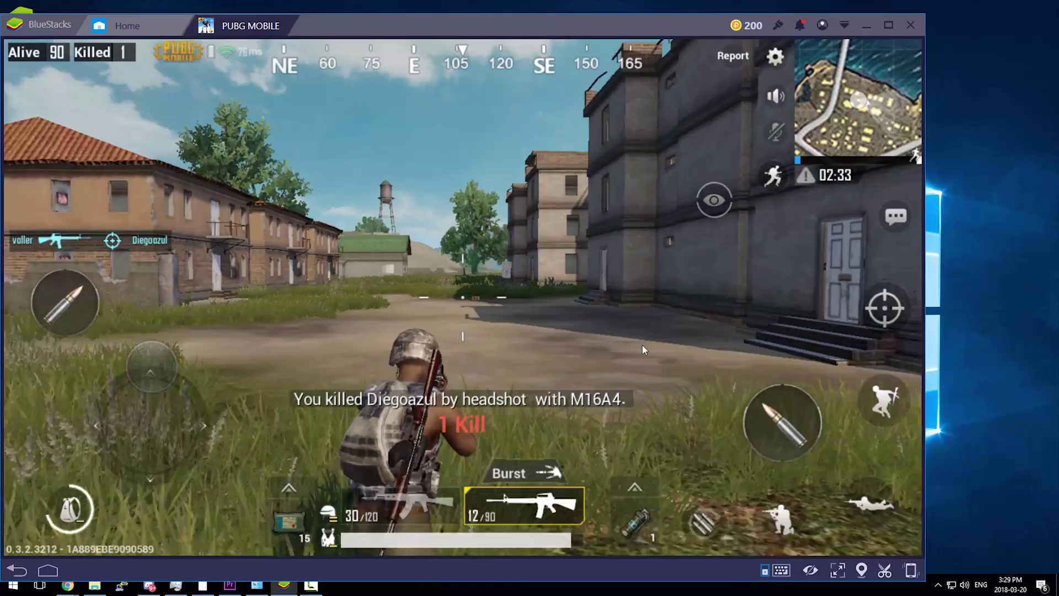
{"action": "key", "text": "r"}
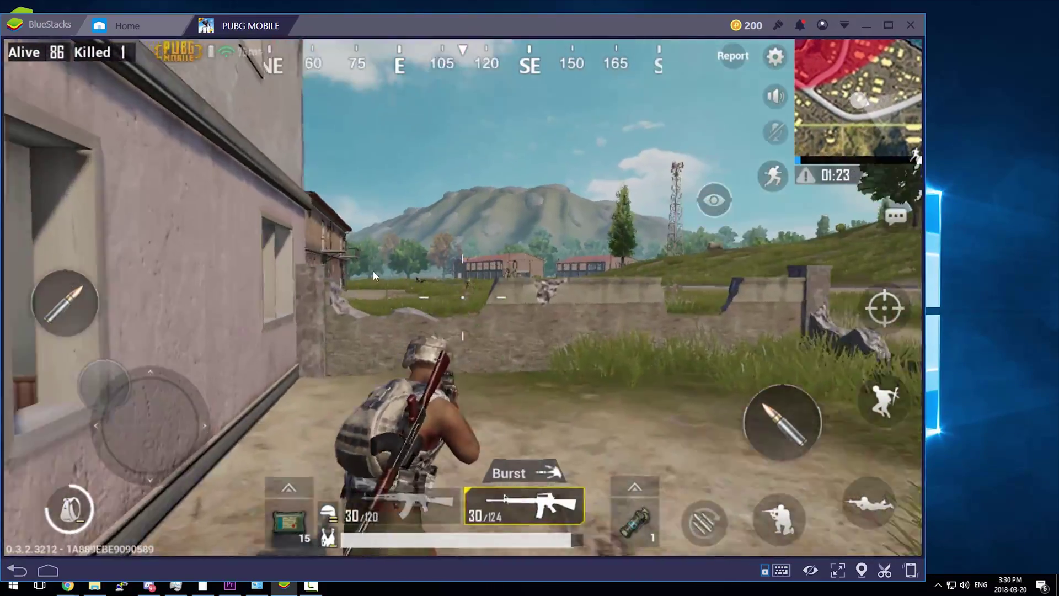
{"action": "right_click", "coordinate": [373, 271]}
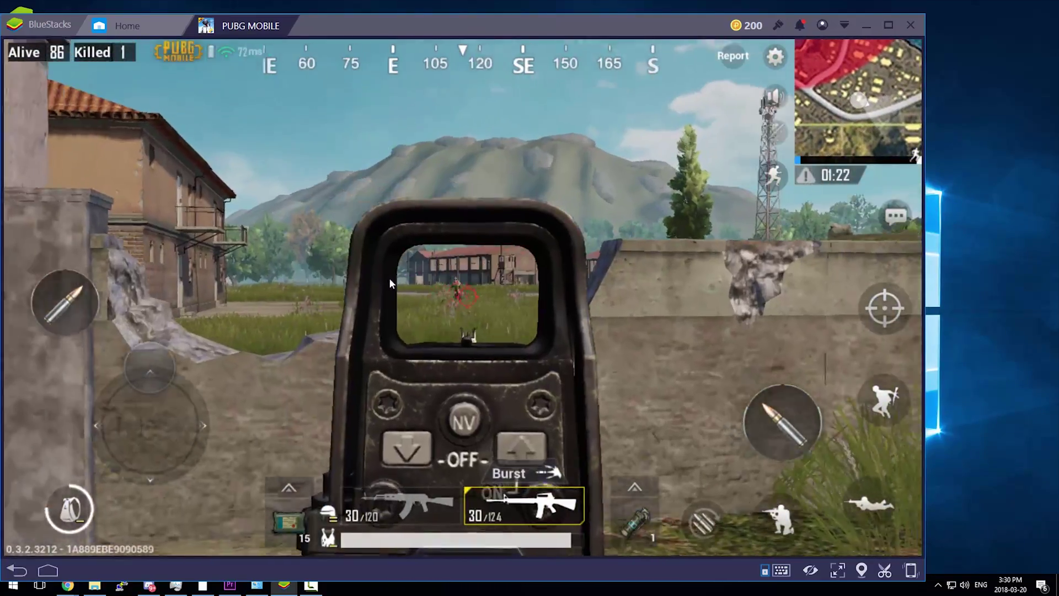
{"action": "left_click", "coordinate": [389, 277]}
{"action": "left_click", "coordinate": [392, 292]}
{"action": "left_click", "coordinate": [411, 309]}
{"action": "left_click", "coordinate": [424, 319]}
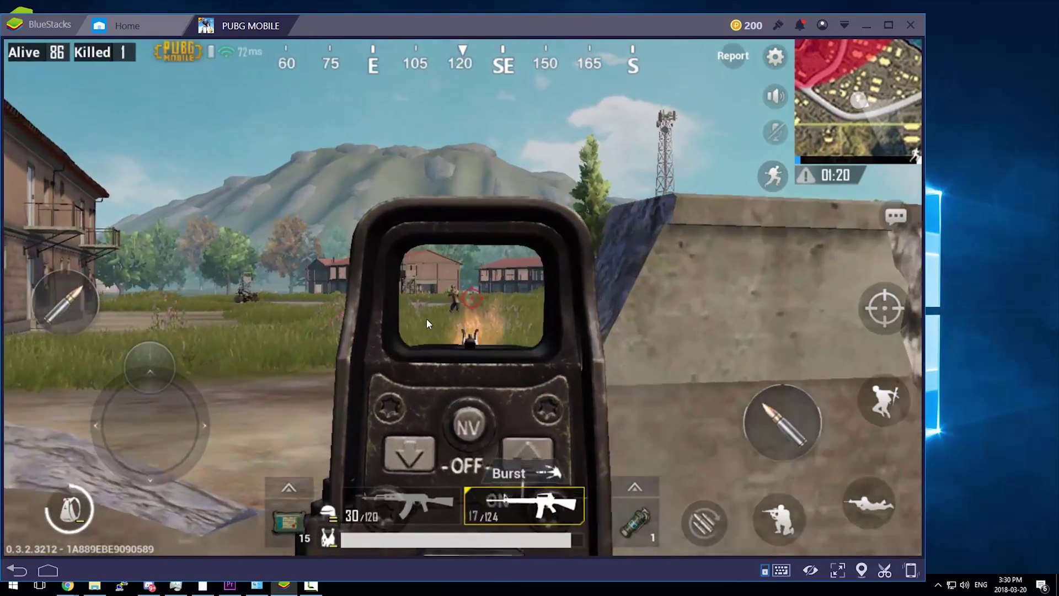
{"action": "left_click", "coordinate": [424, 322]}
{"action": "left_click", "coordinate": [424, 331]}
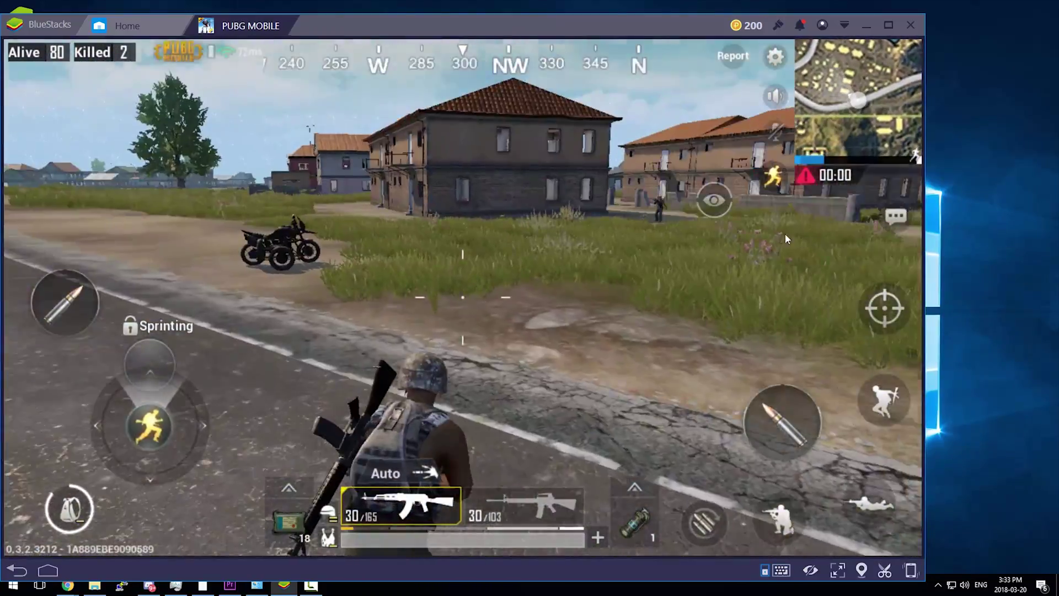
Step: Scope in on the enemy by the building and track them while firing for the third kill
{"action": "right_click", "coordinate": [786, 238]}
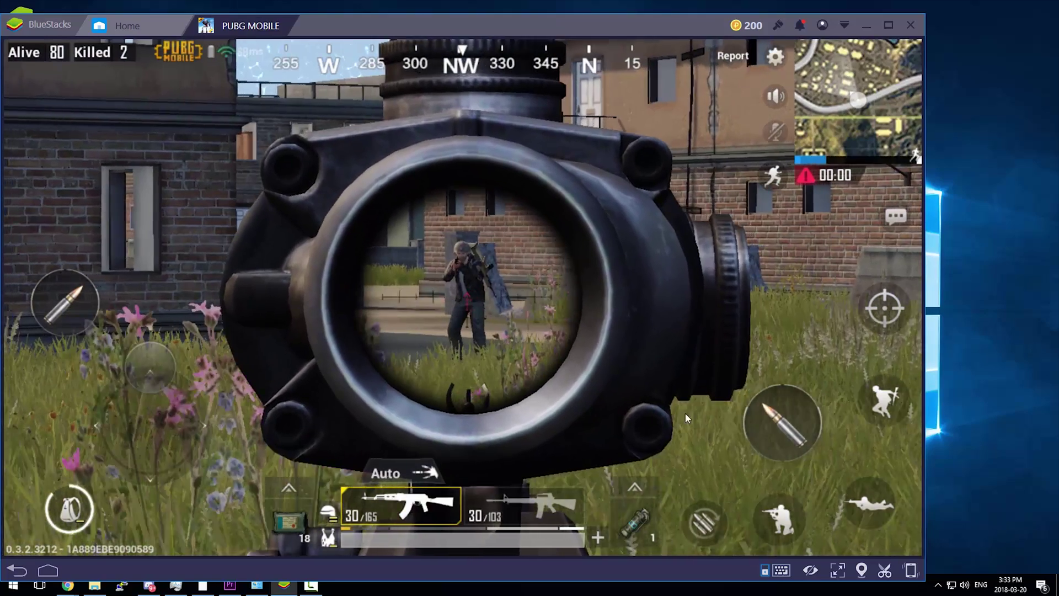
{"action": "left_click", "coordinate": [683, 418]}
{"action": "mouse_move", "coordinate": [681, 417]}
{"action": "left_mouse_down"}
{"action": "mouse_move", "coordinate": [667, 439]}
{"action": "mouse_move", "coordinate": [615, 456]}
{"action": "mouse_move", "coordinate": [645, 475]}
{"action": "mouse_move", "coordinate": [631, 498]}
{"action": "left_mouse_up"}
{"action": "right_click", "coordinate": [630, 498]}
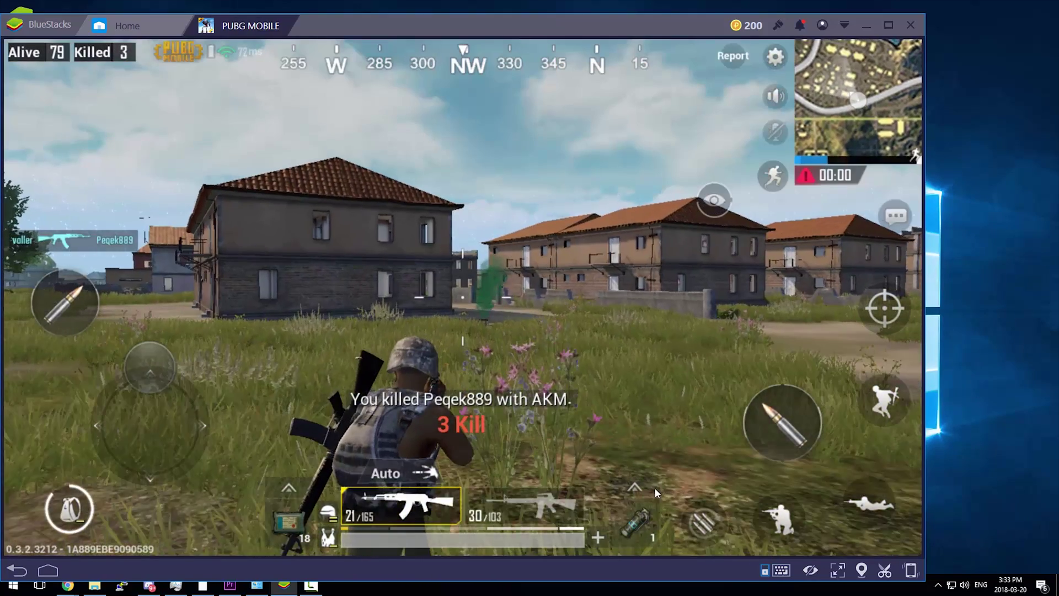